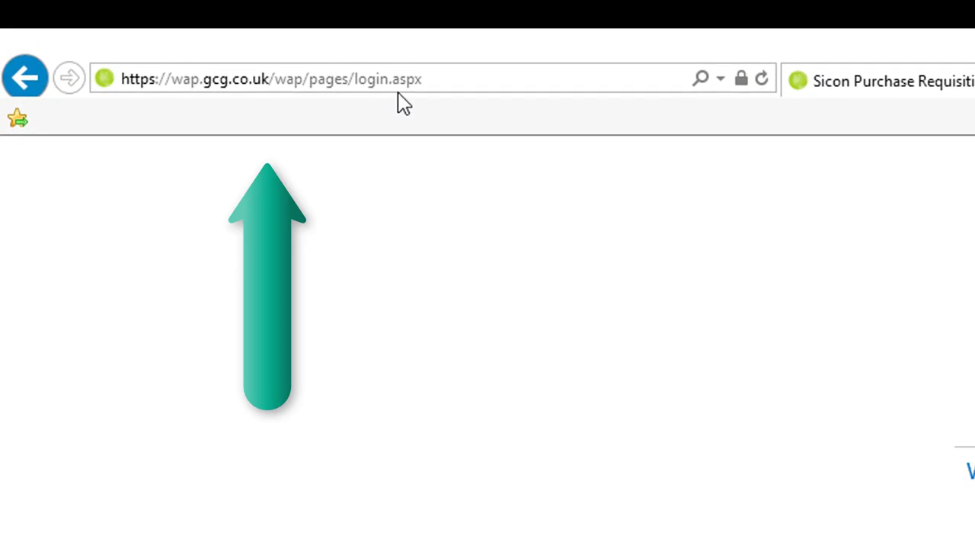
# Sign in to Sicon WAP by entering the login username and password
pyautogui.click(412, 83)
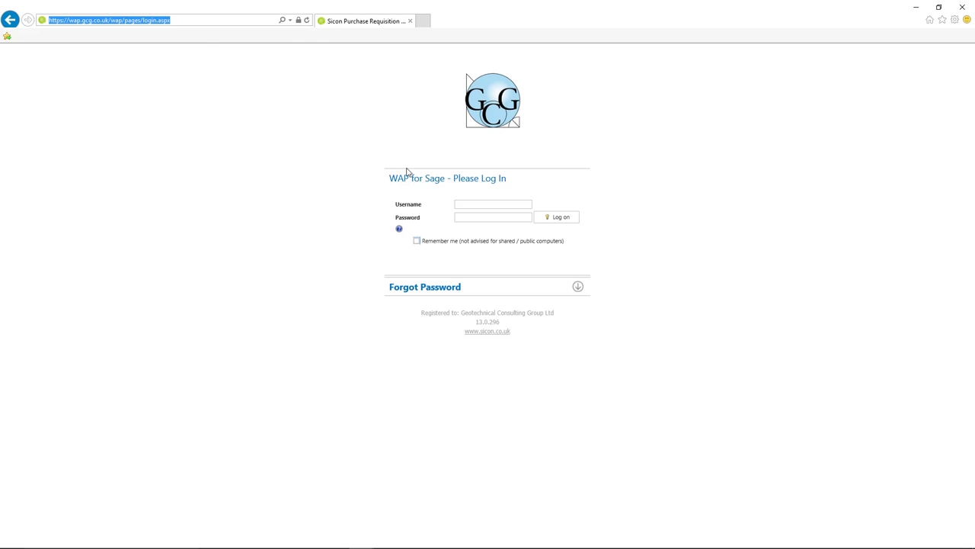
pyautogui.click(465, 205)
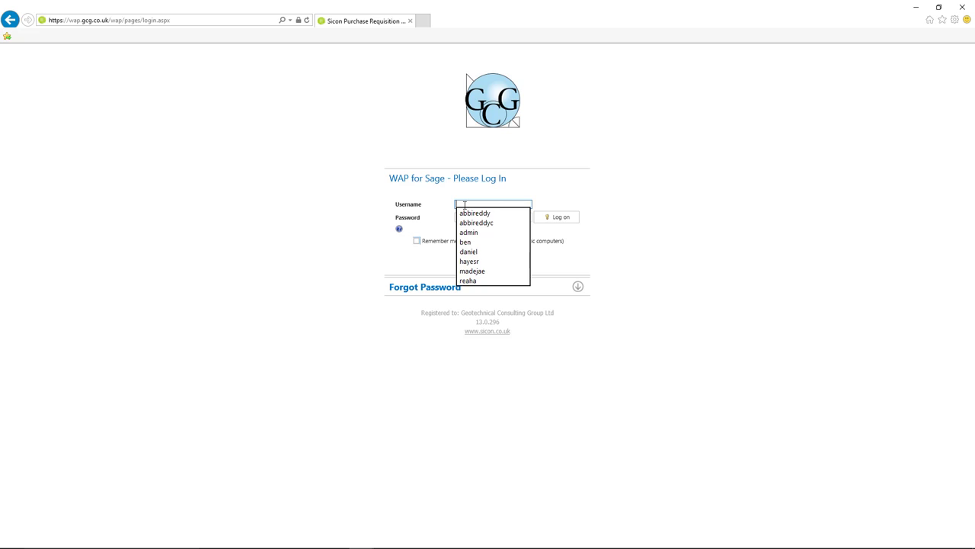
pyautogui.write('admin')
pyautogui.press('Tab')
pyautogui.write('admin')
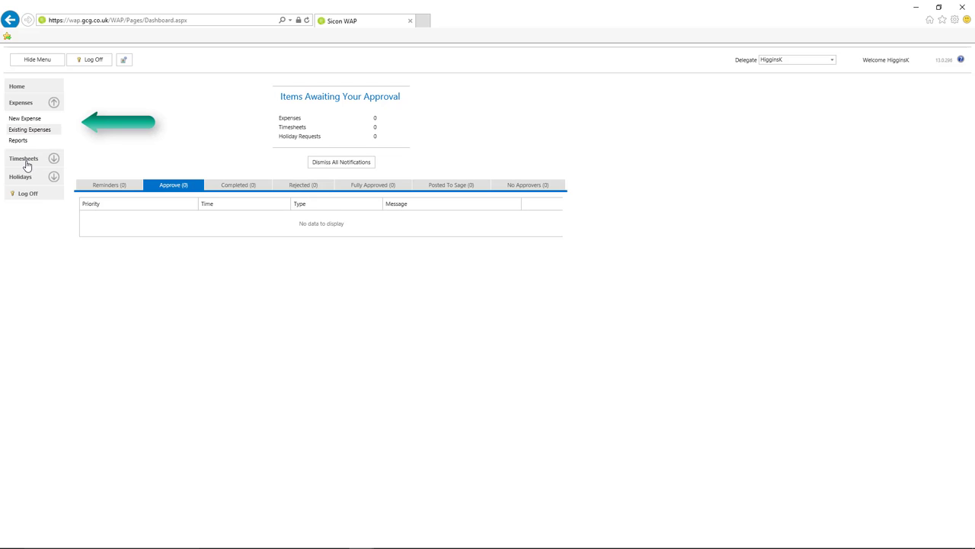
# Expand Timesheets and Expenses in the left menu and start a New Expense claim
pyautogui.click(25, 158)
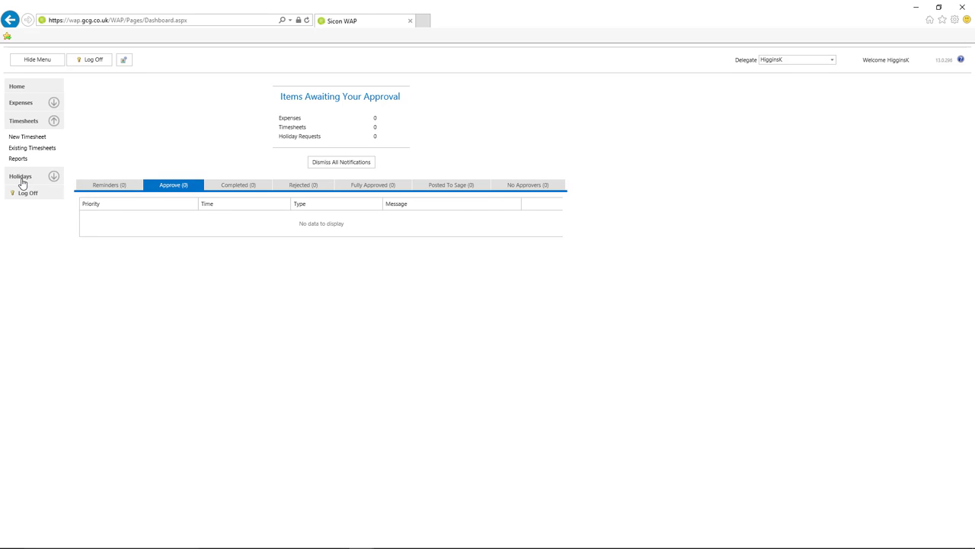
pyautogui.click(20, 103)
pyautogui.click(25, 119)
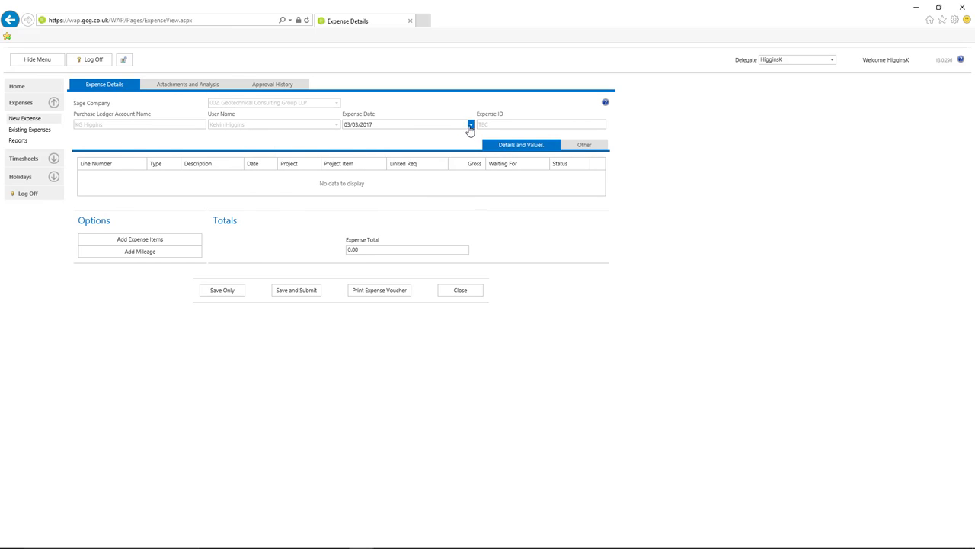
# Date the claim 03/03/2017 and go to adding expense items
pyautogui.click(471, 125)
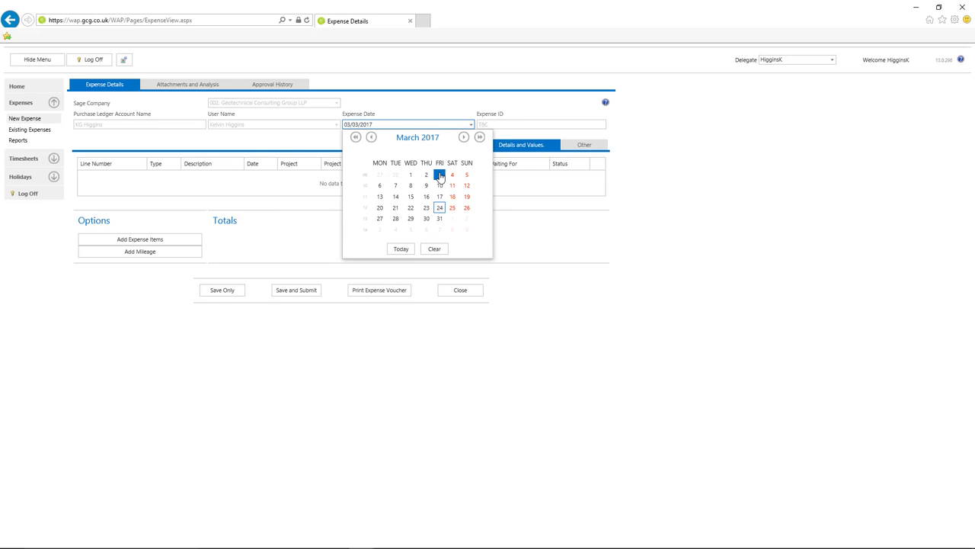
pyautogui.click(439, 176)
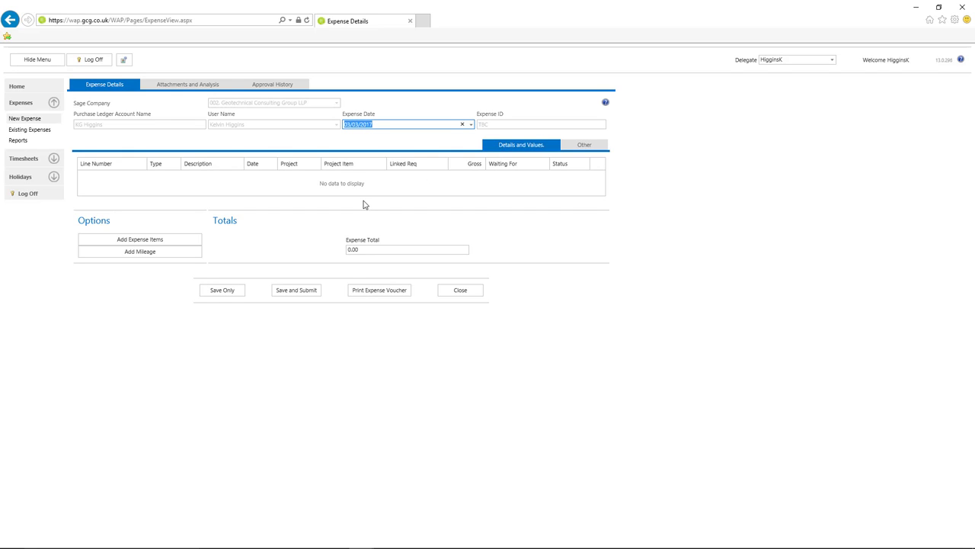
pyautogui.click(165, 245)
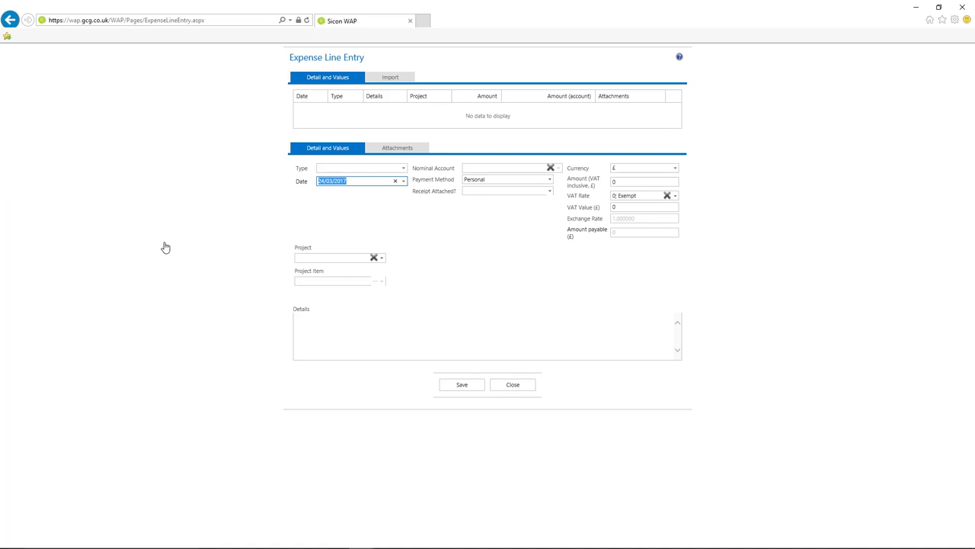
# Make the first line an Expenses item dated 01/03/2017, receipt attached, £35 at Std Rate VAT
pyautogui.click(404, 170)
pyautogui.click(366, 183)
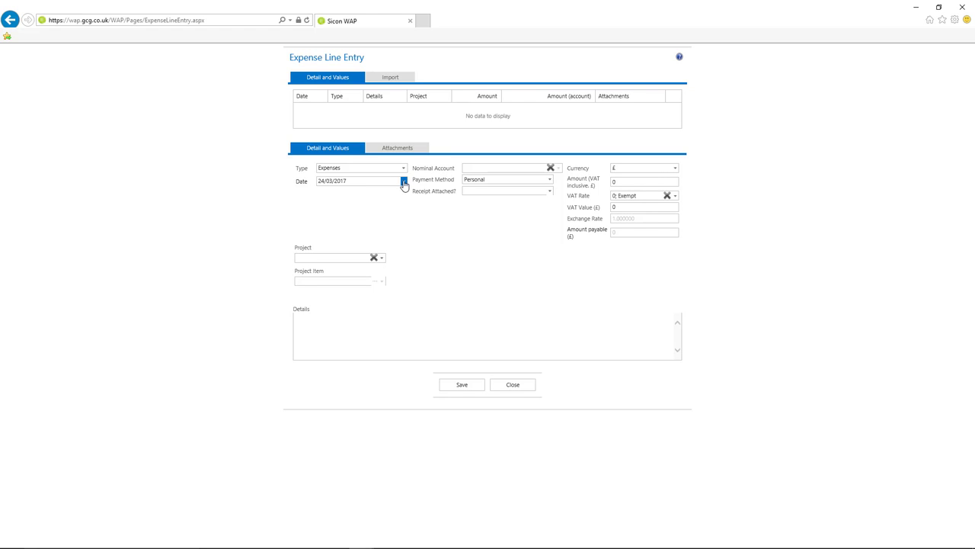
pyautogui.click(403, 183)
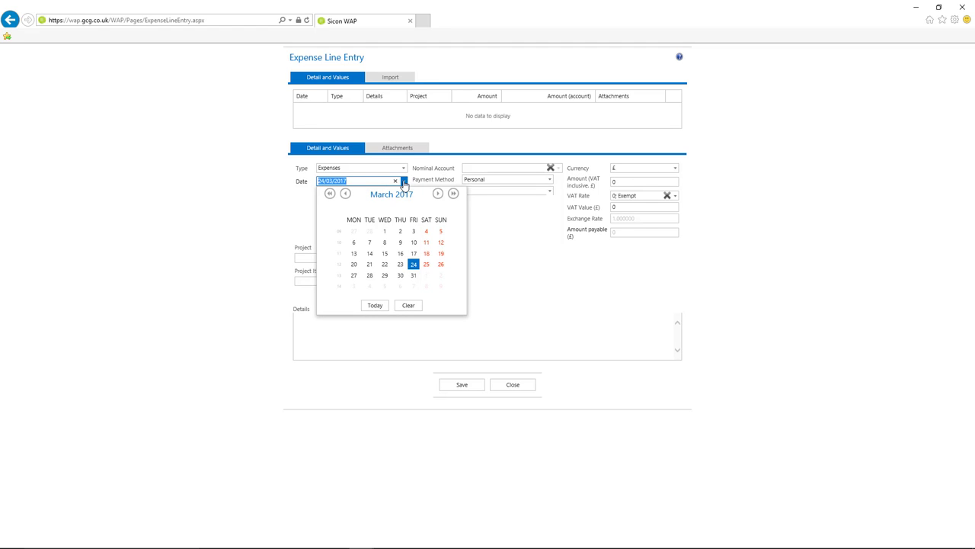
pyautogui.click(384, 232)
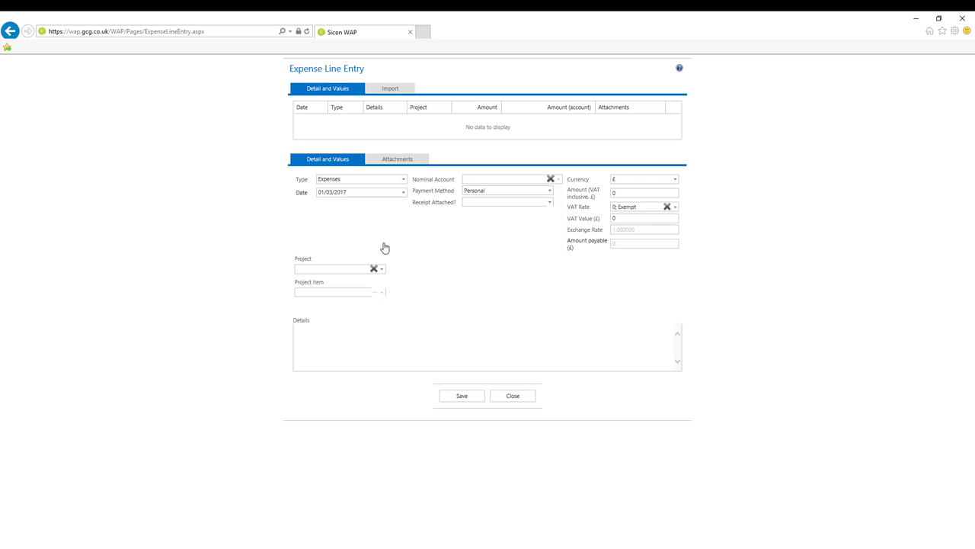
pyautogui.click(549, 203)
pyautogui.click(506, 217)
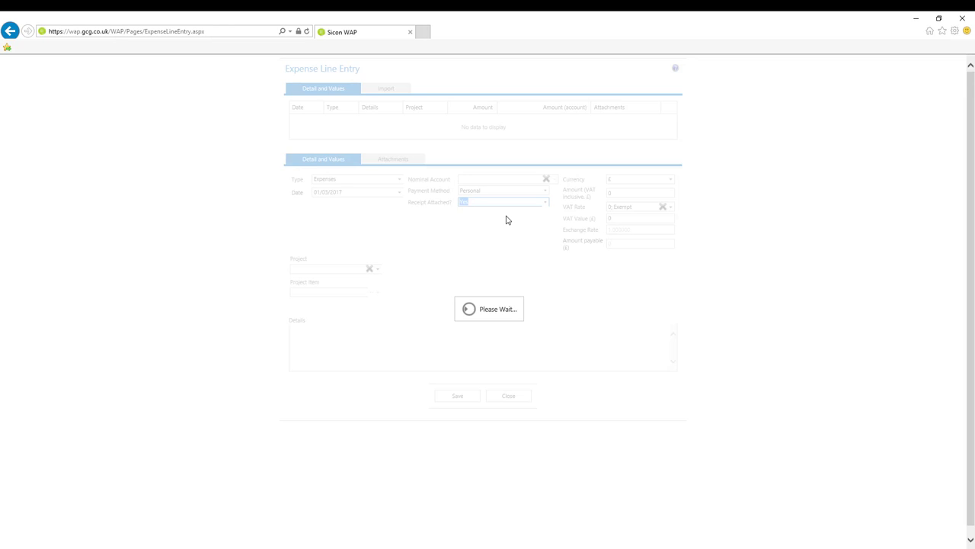
pyautogui.click(631, 209)
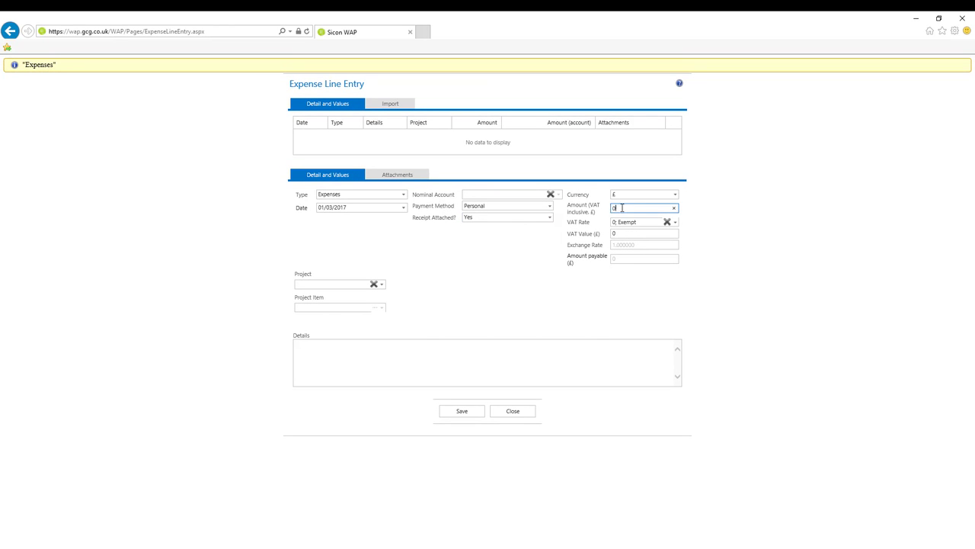
pyautogui.write('35')
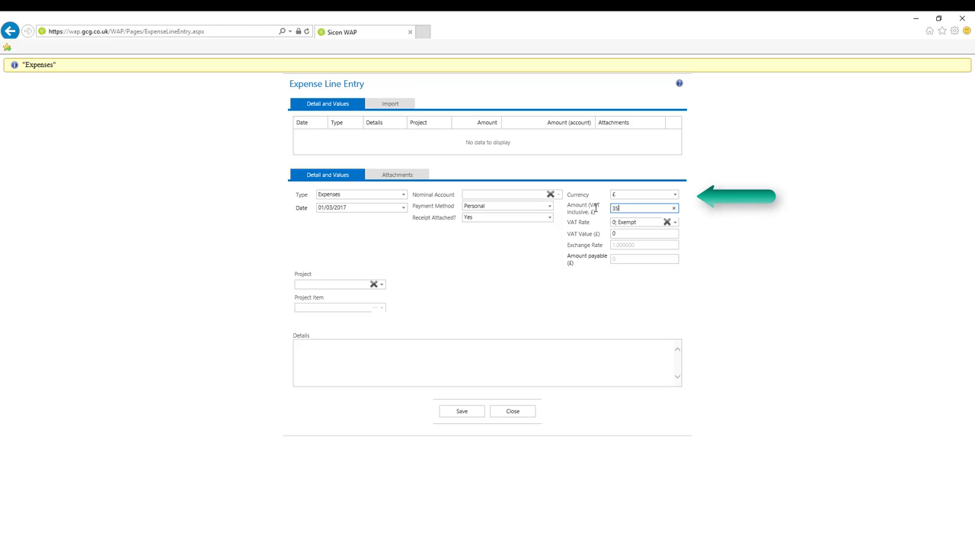
pyautogui.press('Tab')
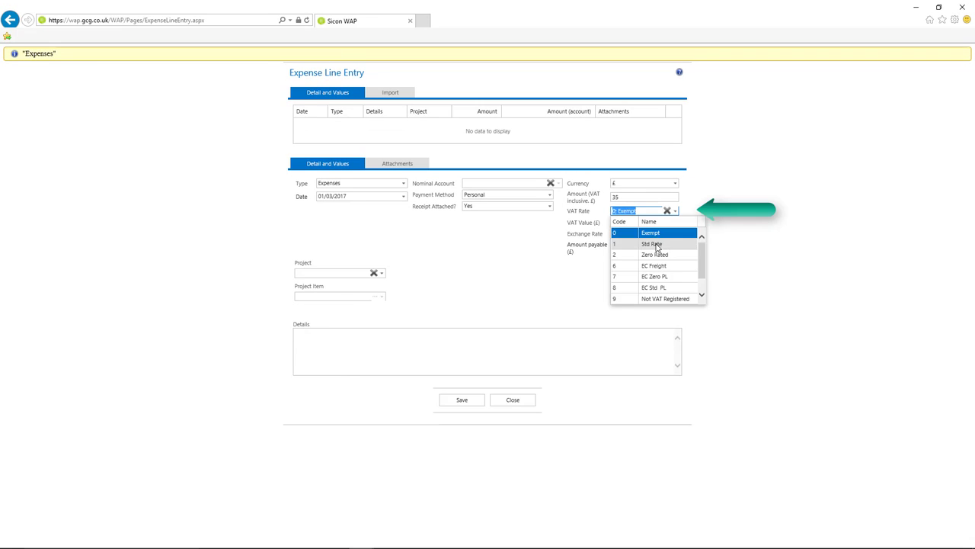
pyautogui.click(653, 244)
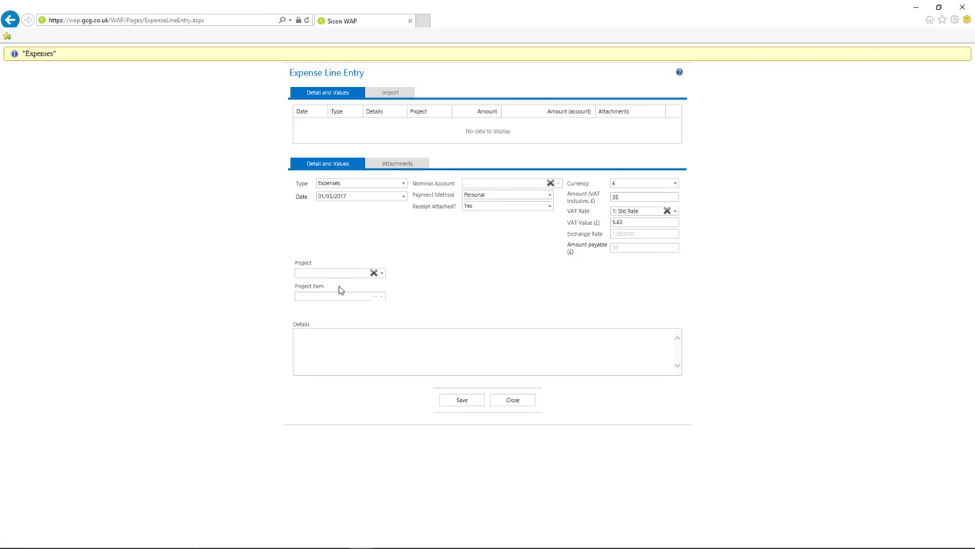
# Charge the line to Park Lane Hilton, item Subsistance, with details 'Wroking on Site with Client'
pyautogui.click(318, 273)
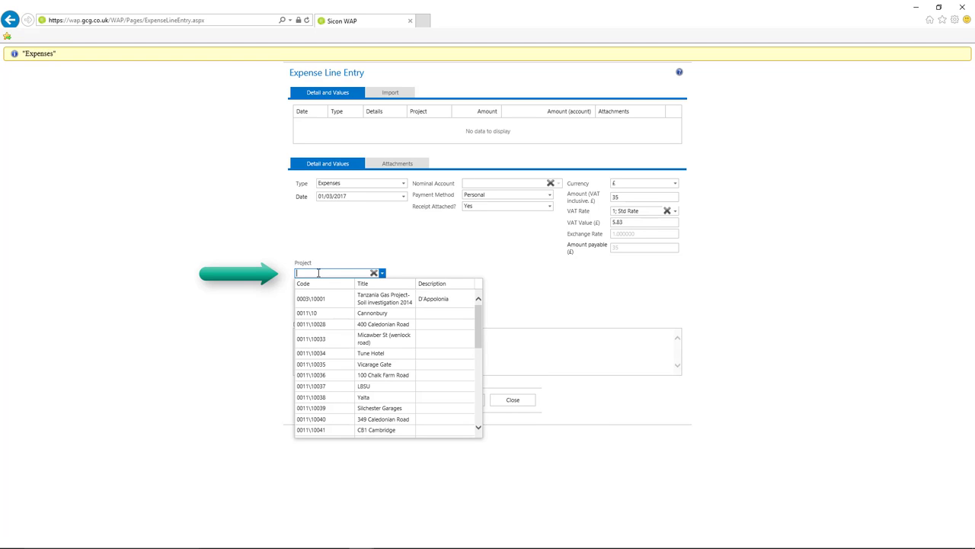
pyautogui.write('park')
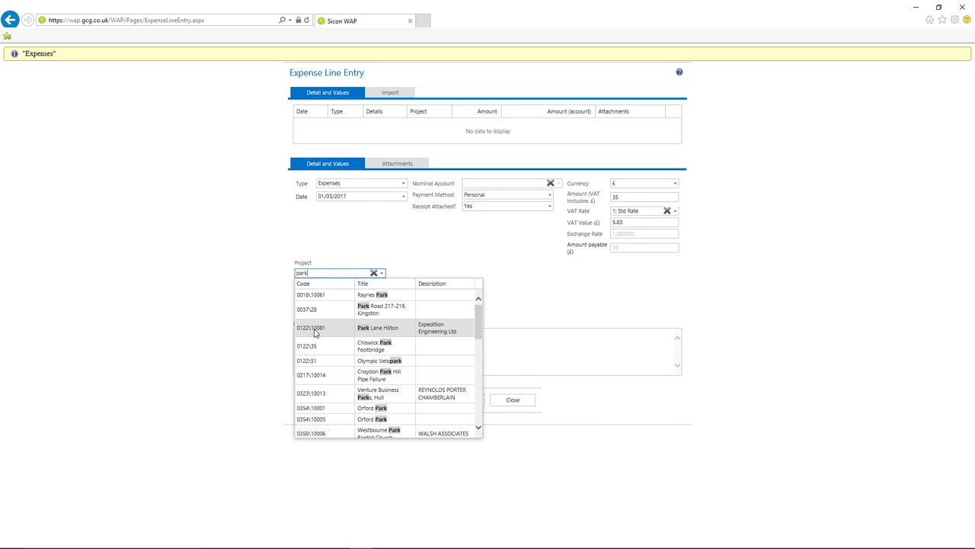
pyautogui.click(314, 330)
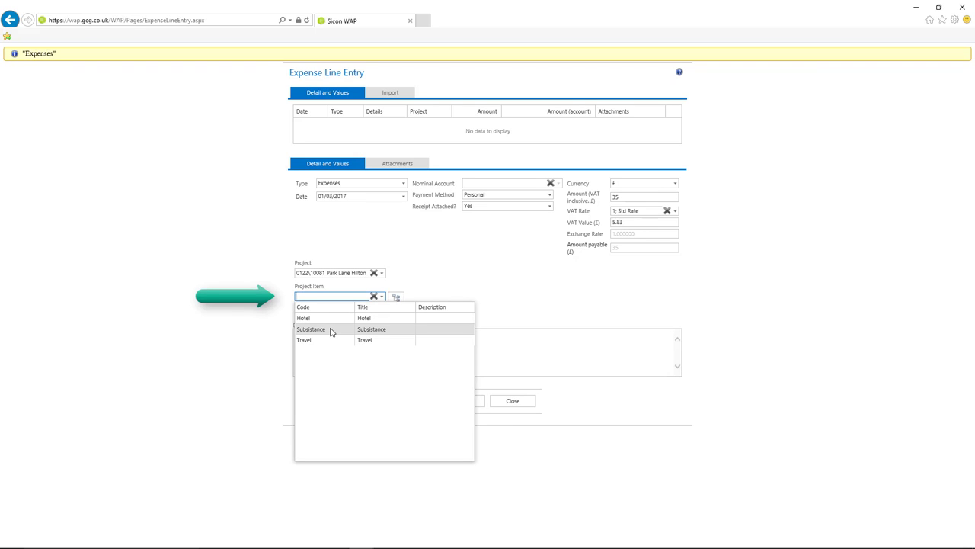
pyautogui.click(331, 330)
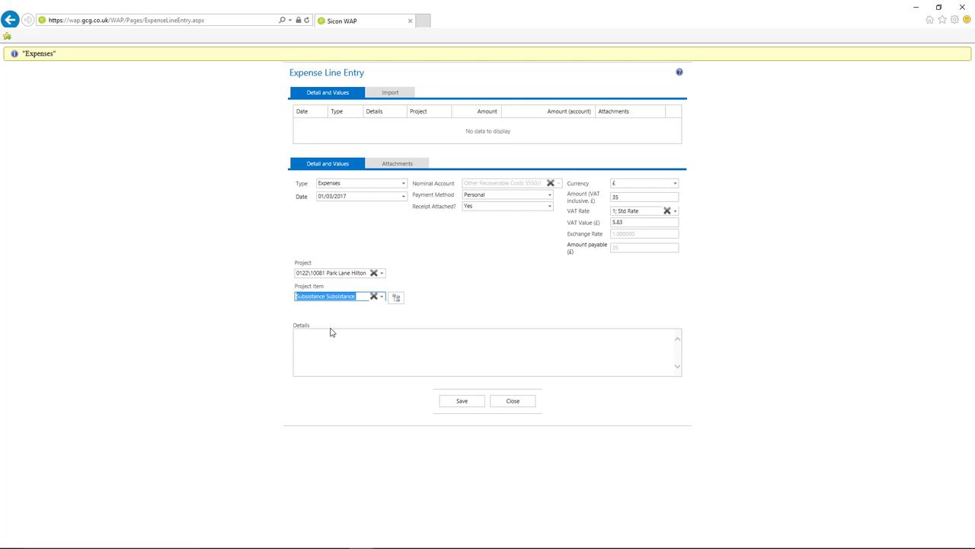
pyautogui.click(325, 343)
pyautogui.write('Wroking ')
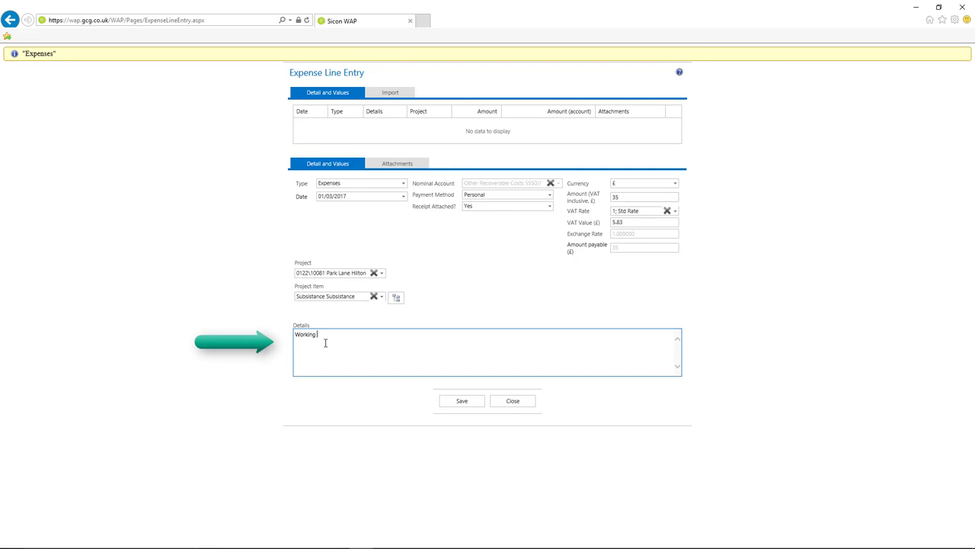
pyautogui.write('on Site wi')
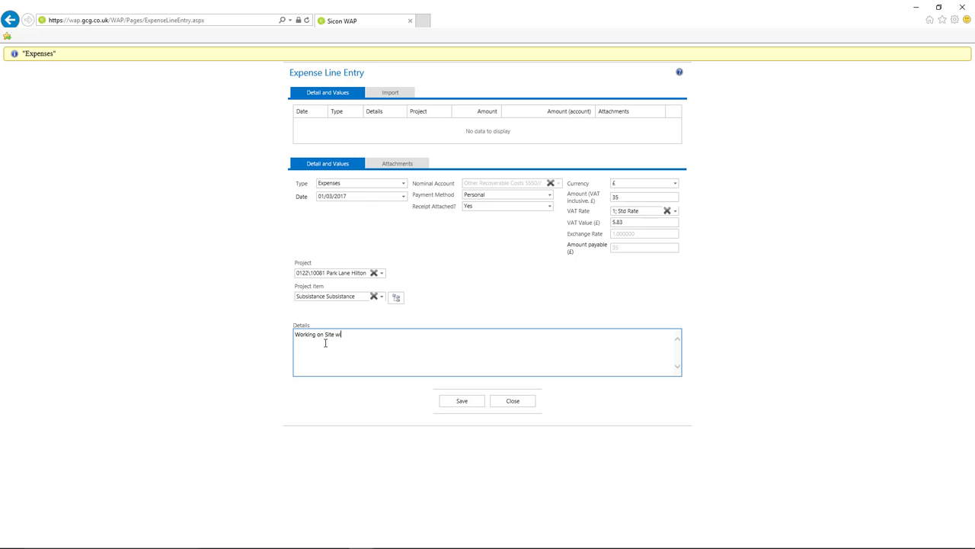
pyautogui.write('th Client')
# Save the first line and start a second Expenses line, receipt attached, amount 42
pyautogui.click(462, 404)
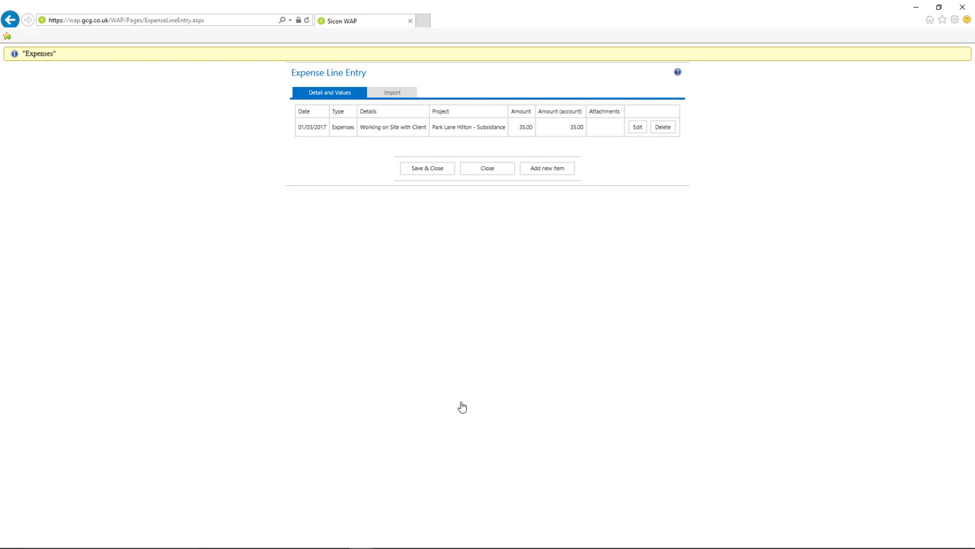
pyautogui.click(546, 171)
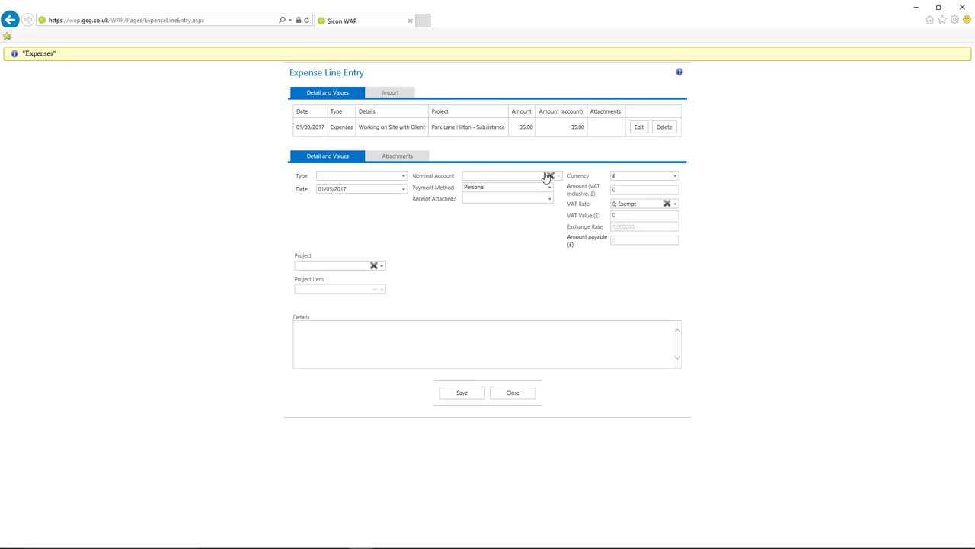
pyautogui.click(403, 176)
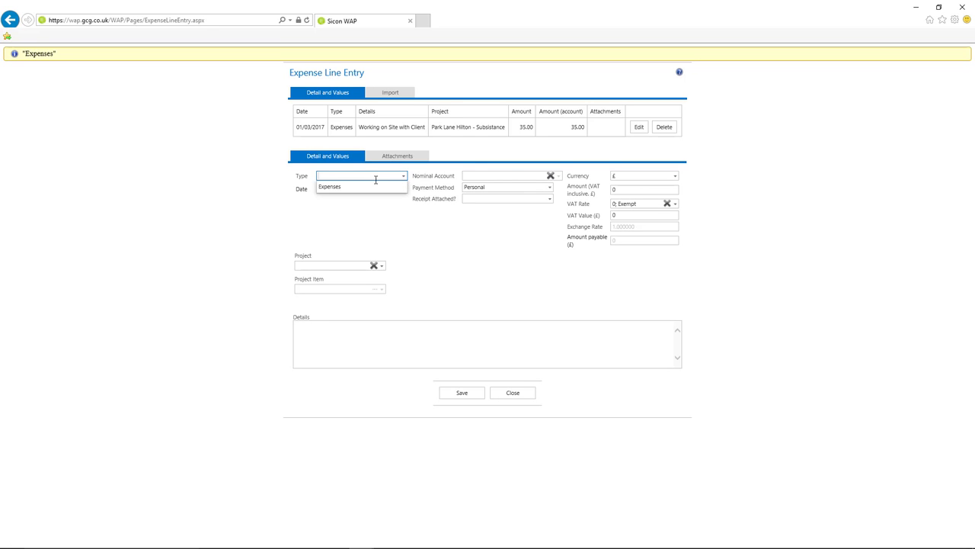
pyautogui.click(366, 188)
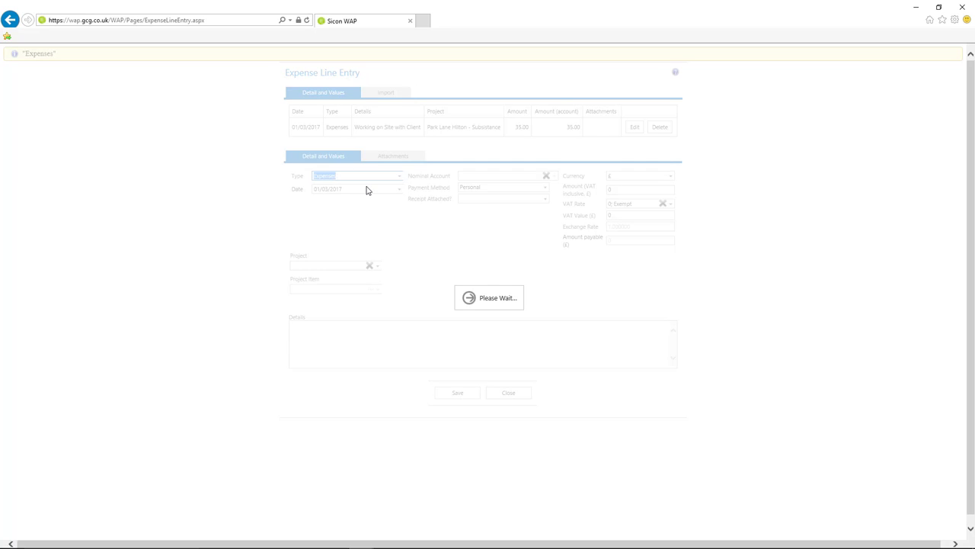
pyautogui.click(549, 199)
pyautogui.click(510, 211)
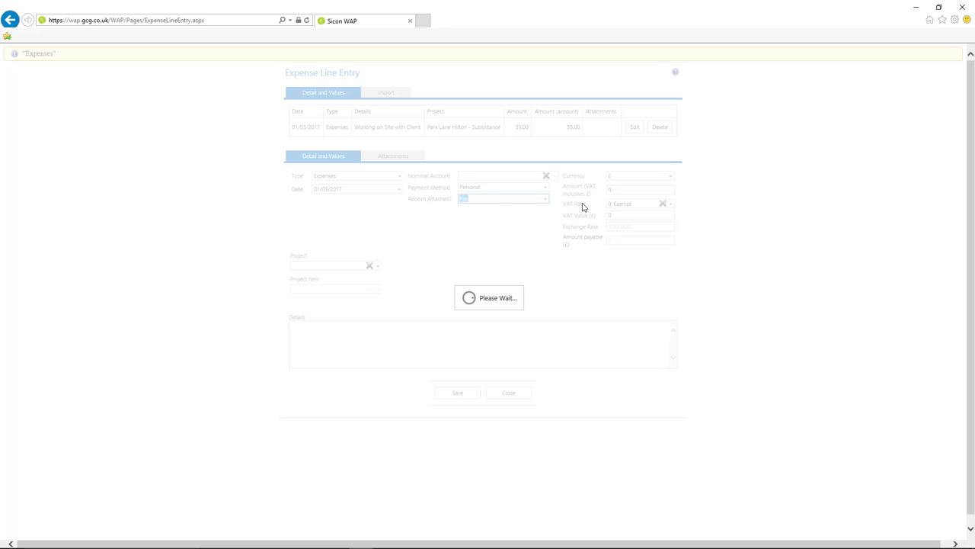
pyautogui.click(624, 189)
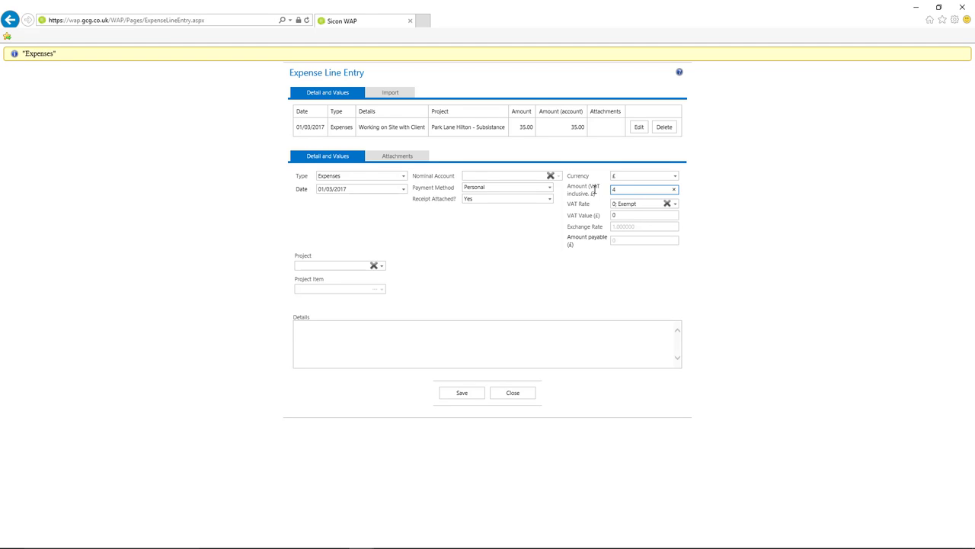
pyautogui.write('42')
pyautogui.press('Tab')
# Charge it to NC Expenses, Stationary Postage Paper, details 'Print Cartridges from PC World', and save
pyautogui.click(337, 266)
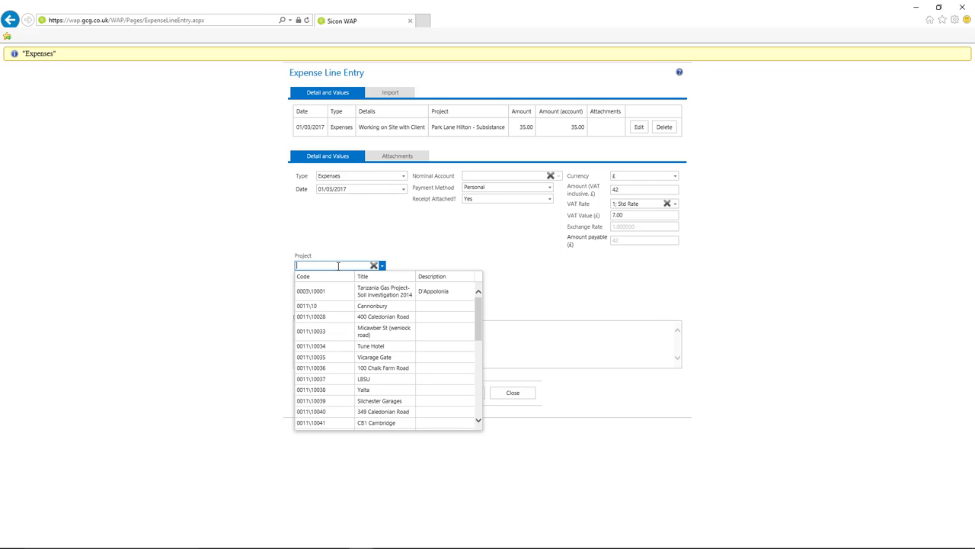
pyautogui.write('nc')
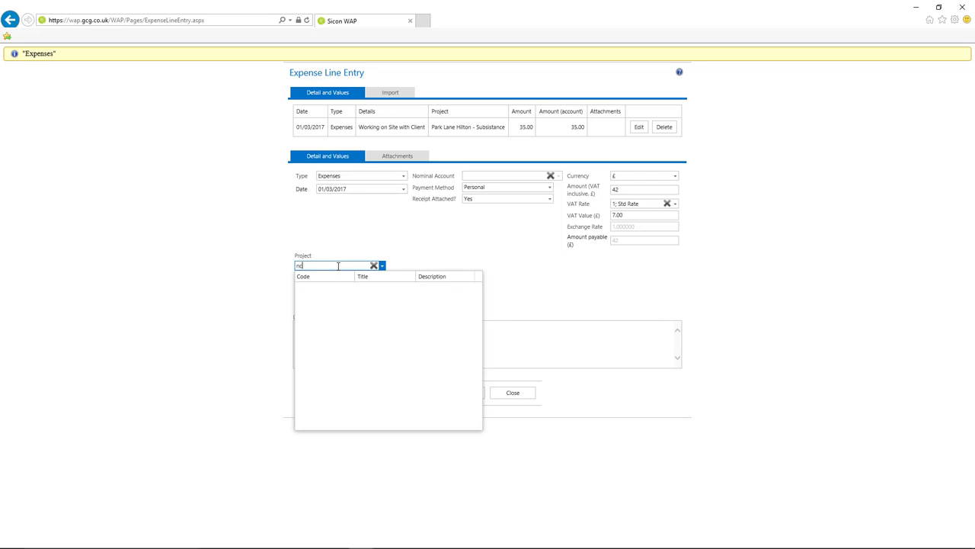
pyautogui.write(' e')
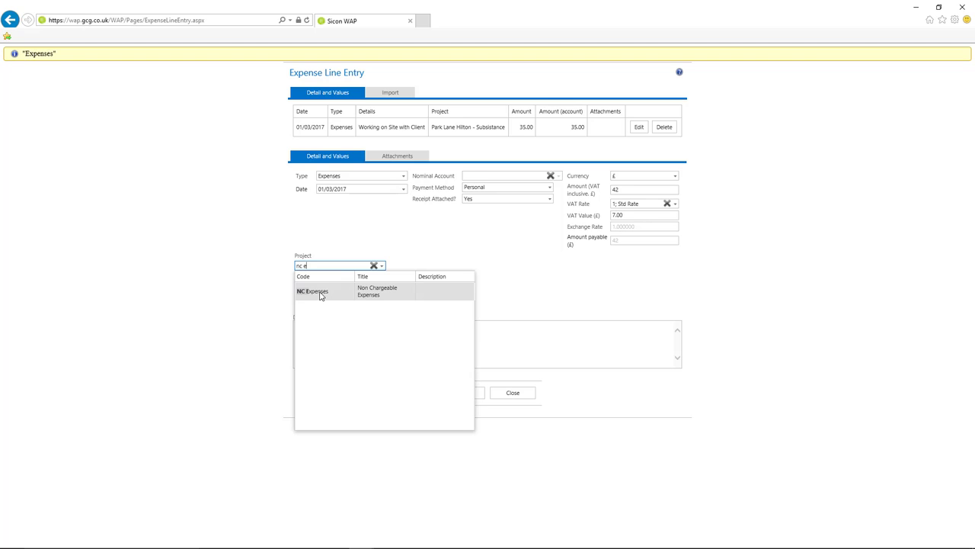
pyautogui.click(320, 294)
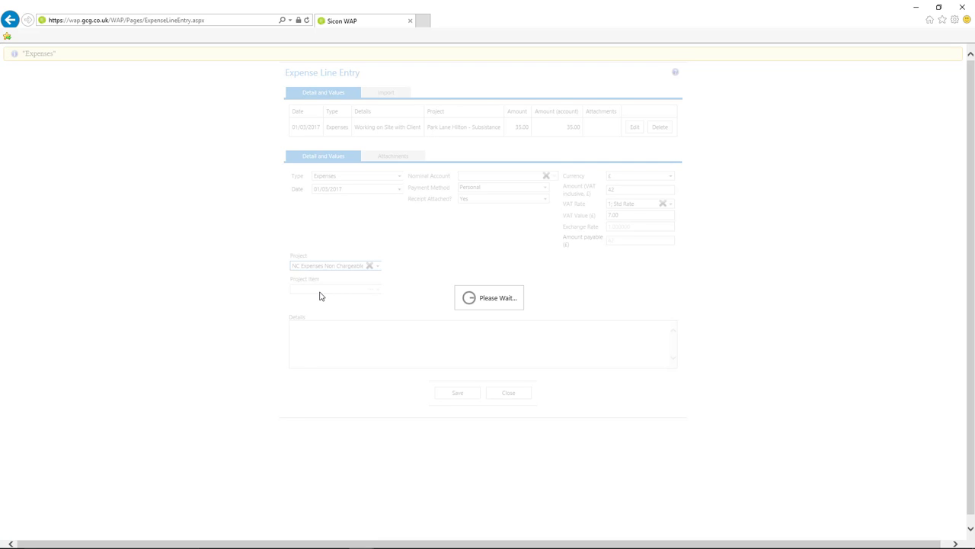
pyautogui.click(383, 291)
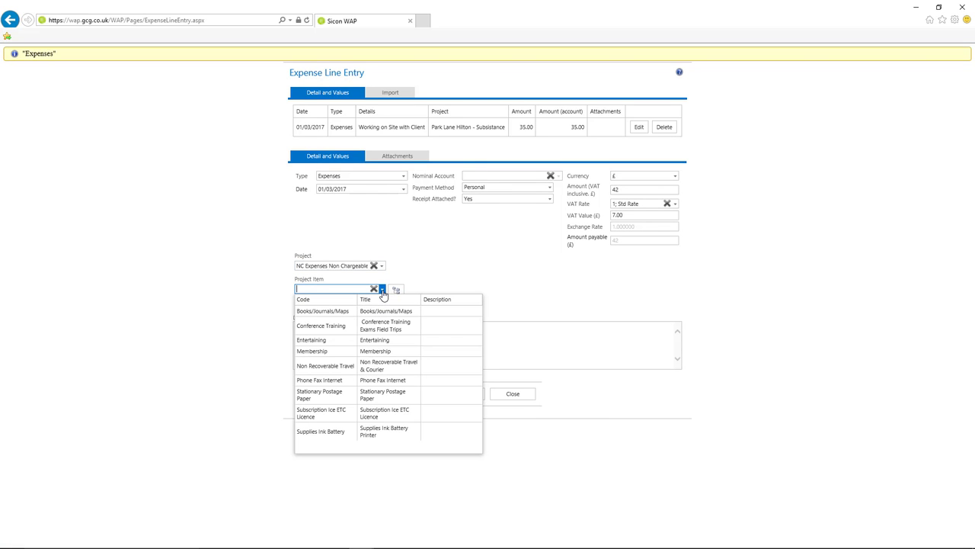
pyautogui.click(324, 398)
pyautogui.click(316, 333)
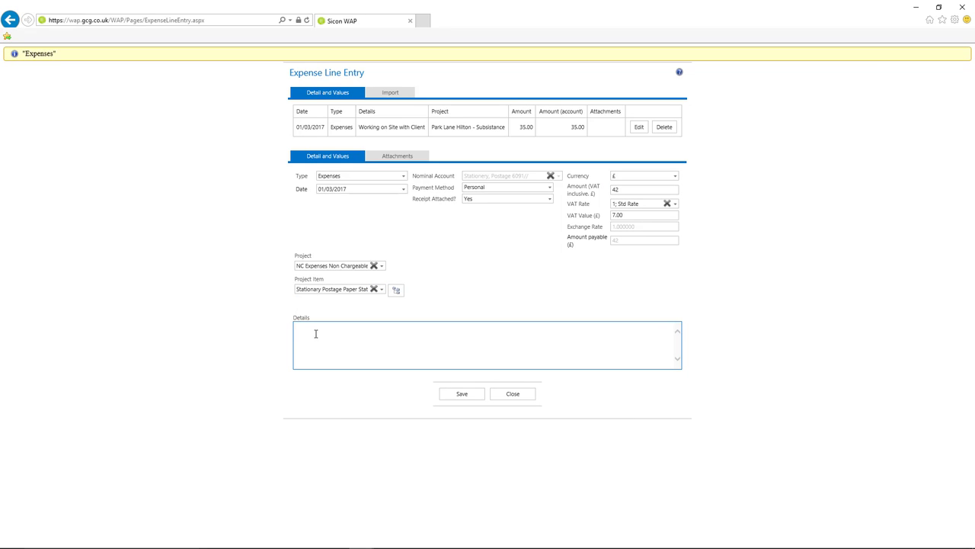
pyautogui.write('Print Cartridges from PC World')
pyautogui.click(462, 396)
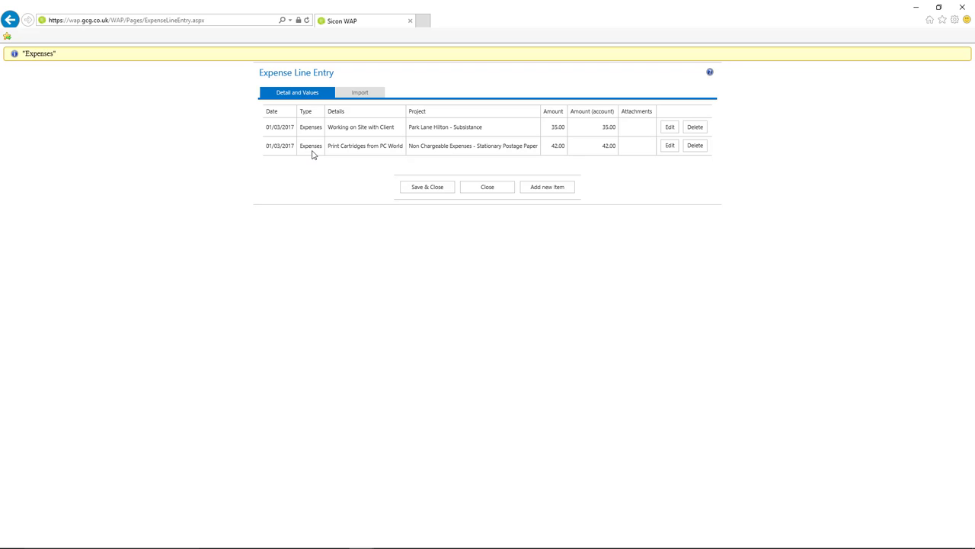
# Save and close the expense lines, then start a new mileage line
pyautogui.click(422, 190)
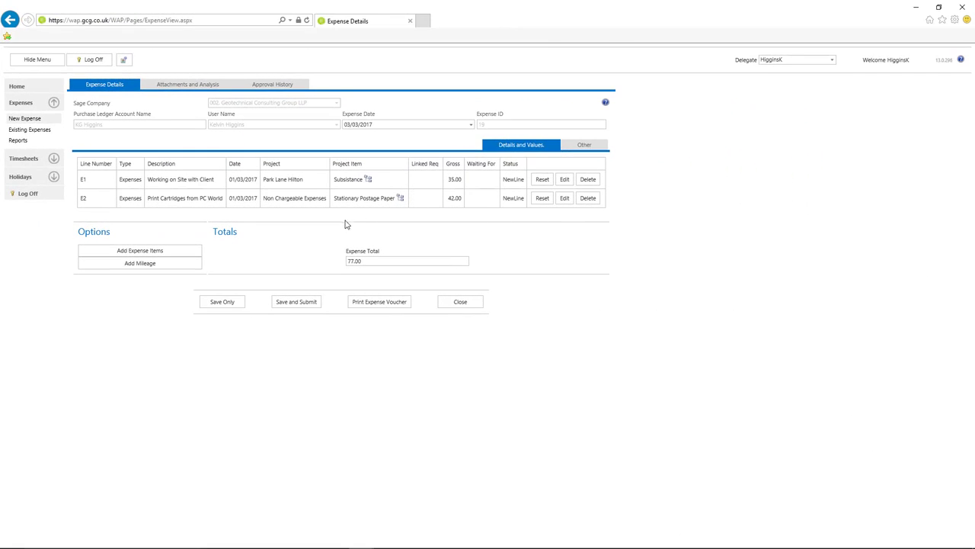
pyautogui.click(129, 264)
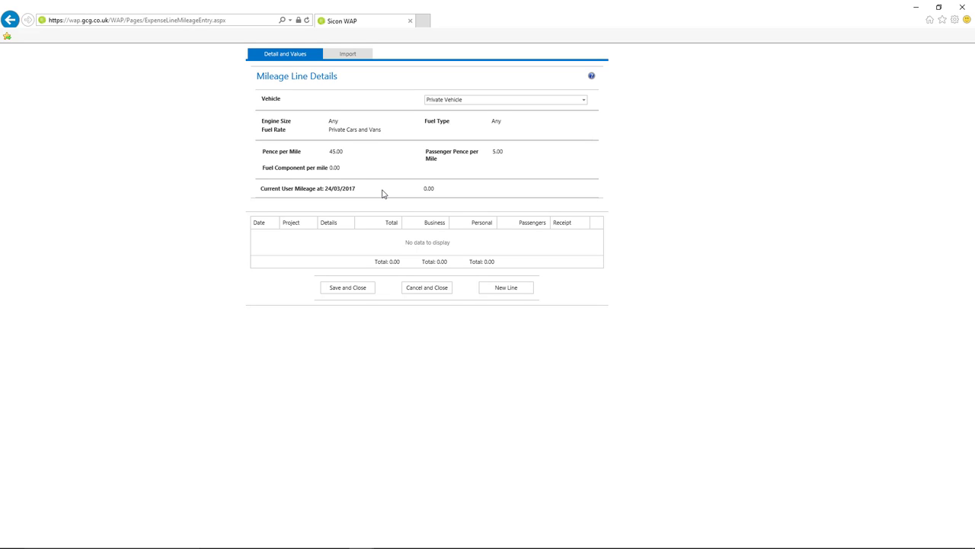
pyautogui.click(484, 291)
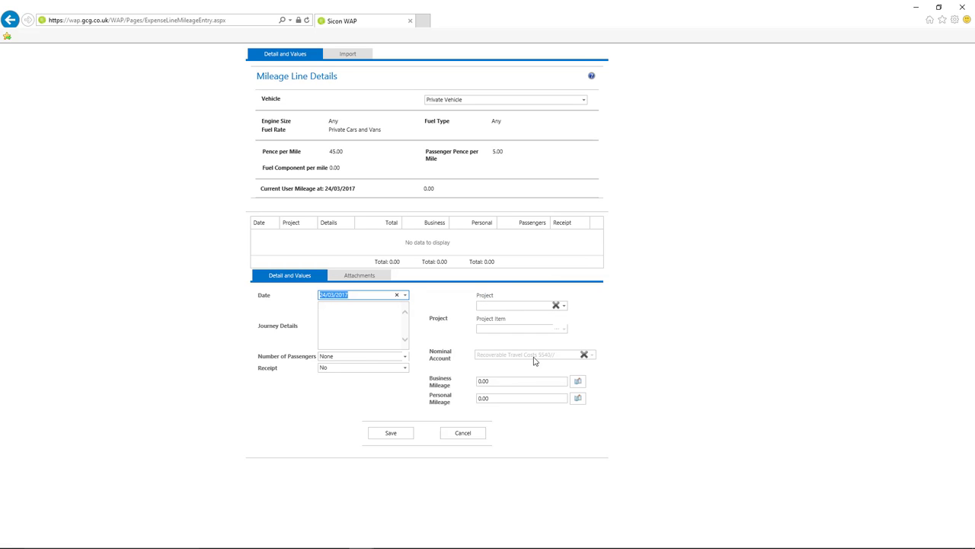
# Date the mileage line 01/03/2017 and bring up the Distance Calculator from Journey Details
pyautogui.click(406, 296)
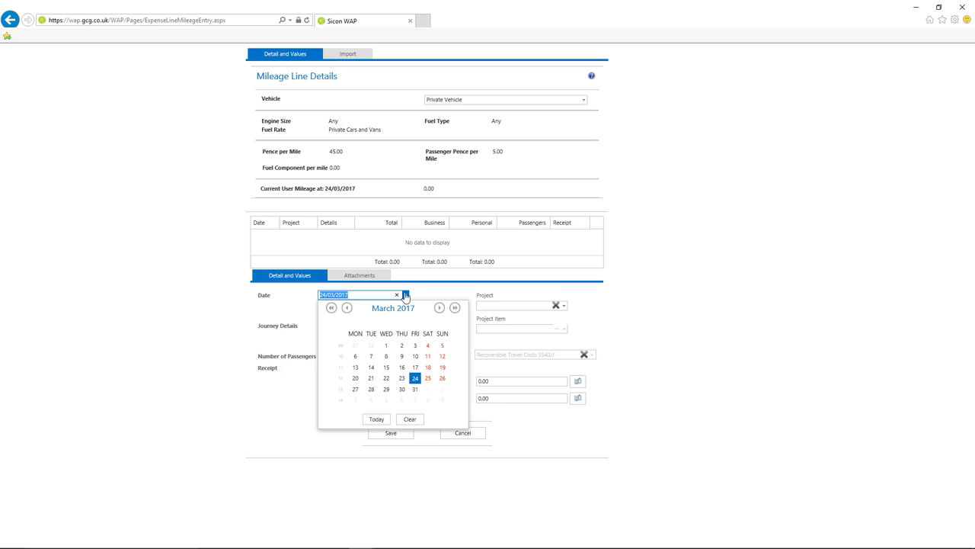
pyautogui.click(386, 346)
pyautogui.click(387, 345)
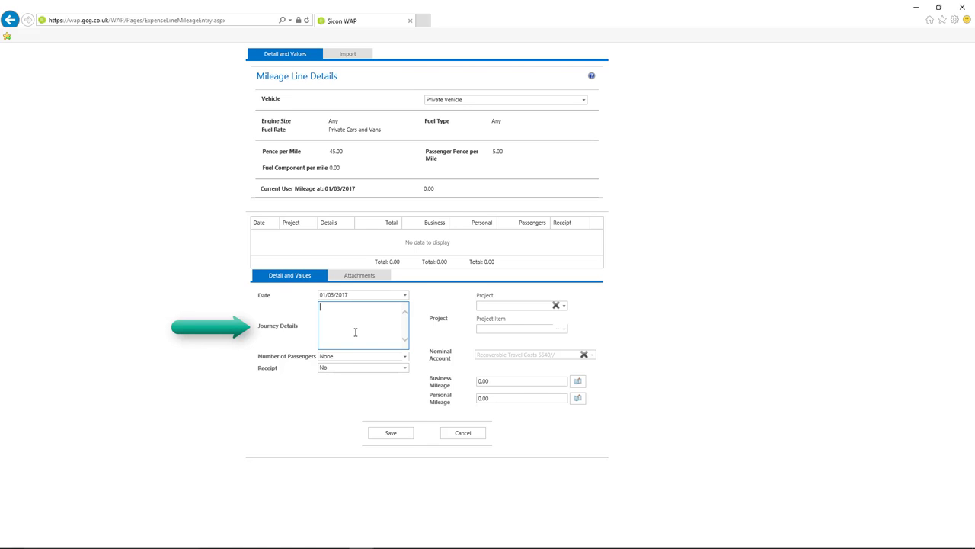
pyautogui.click(577, 382)
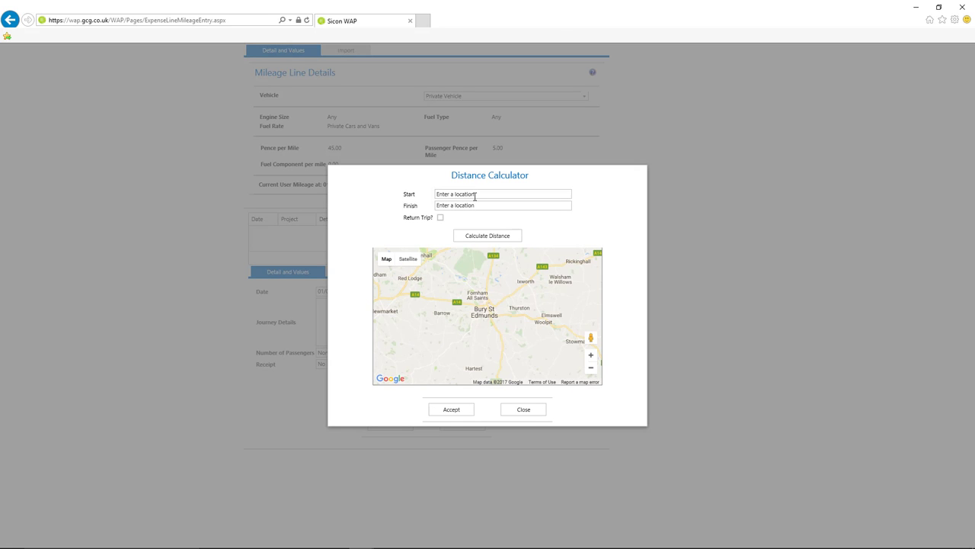
# Calculate a return trip from SW7 5BE to Park Lane (W1K 1BE), giving 3.30 miles
pyautogui.click(475, 196)
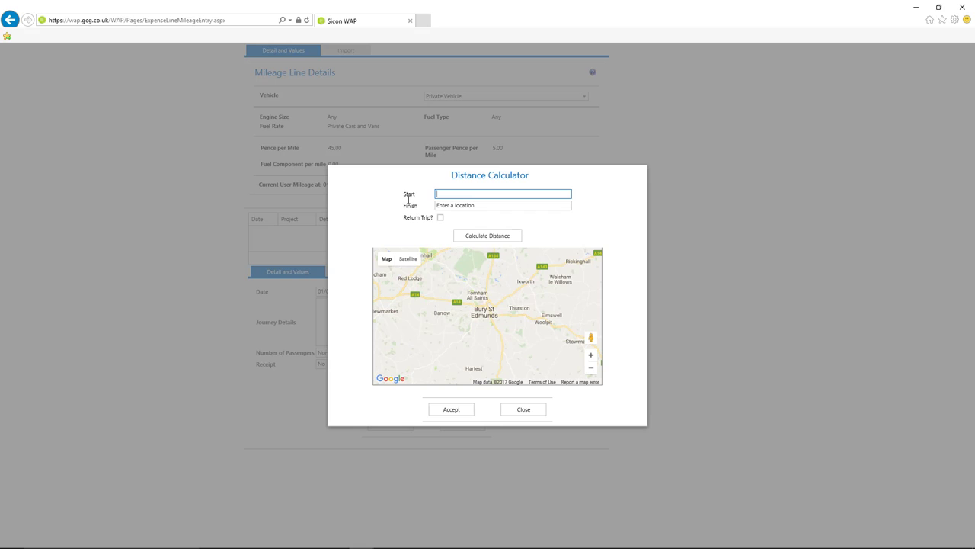
pyautogui.write('sw7')
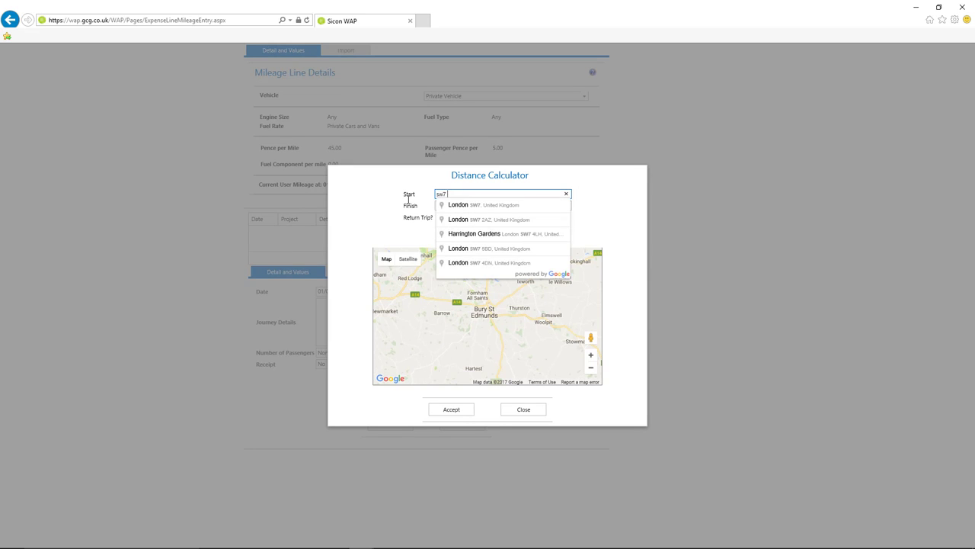
pyautogui.write(' 5be')
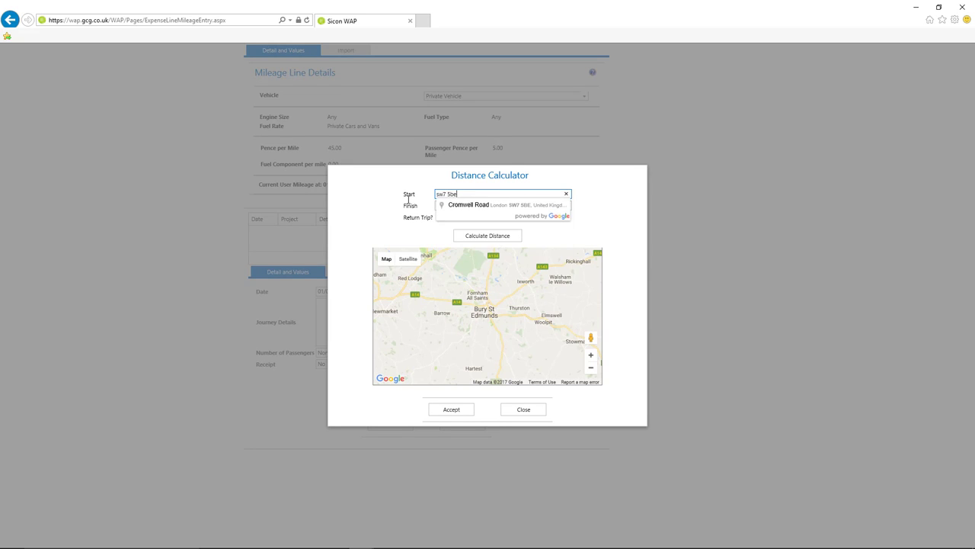
pyautogui.click(451, 206)
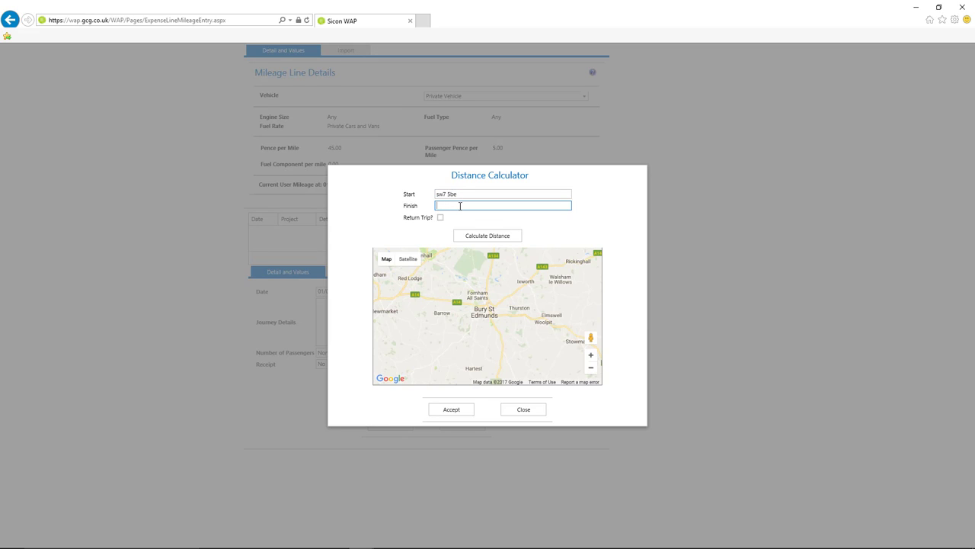
pyautogui.write('w1k 1be')
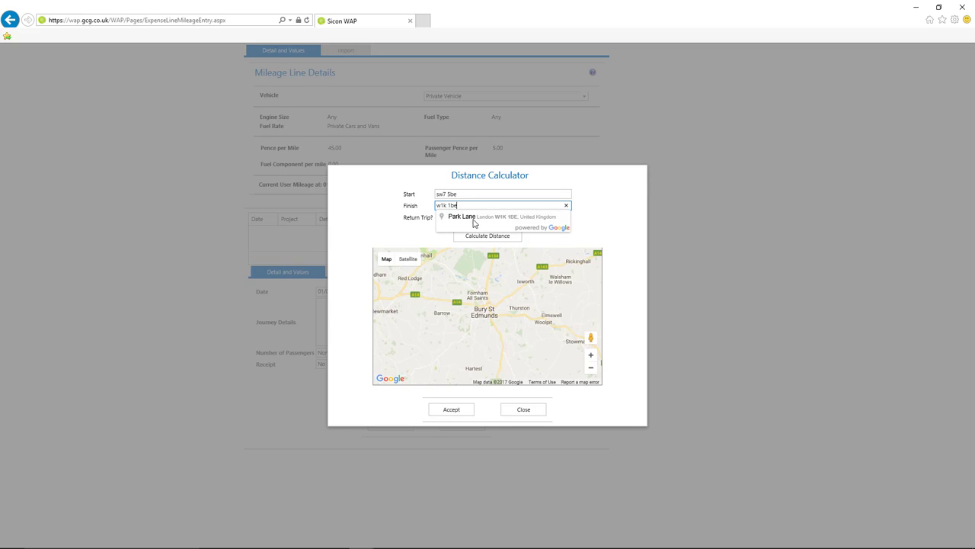
pyautogui.click(478, 218)
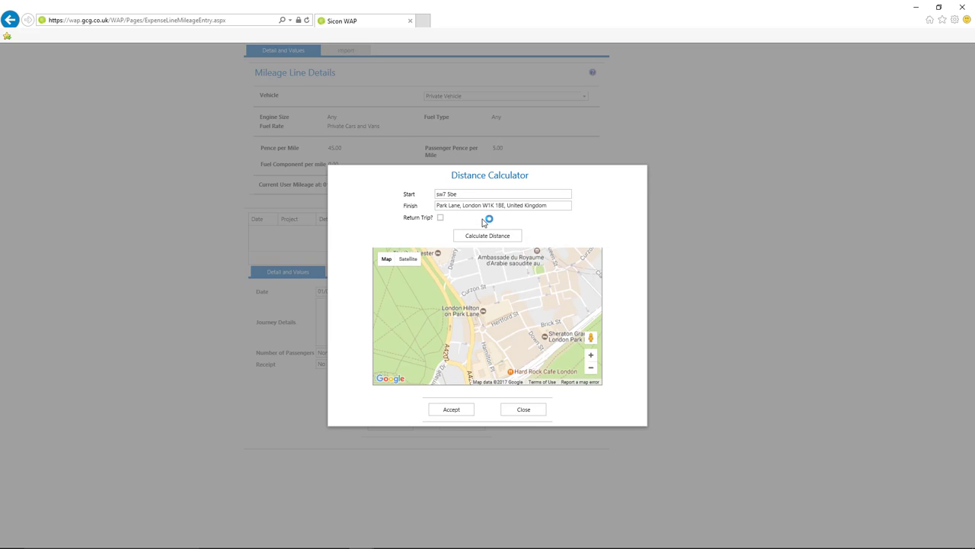
pyautogui.click(440, 219)
pyautogui.click(479, 237)
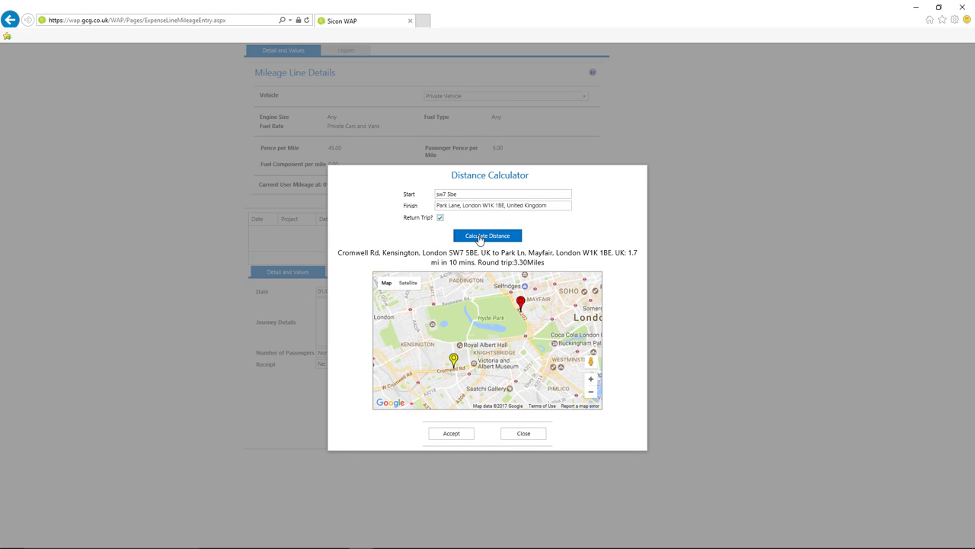
# Accept the distance, charge the line to project 0122\10081 item Travel, and save it
pyautogui.click(450, 434)
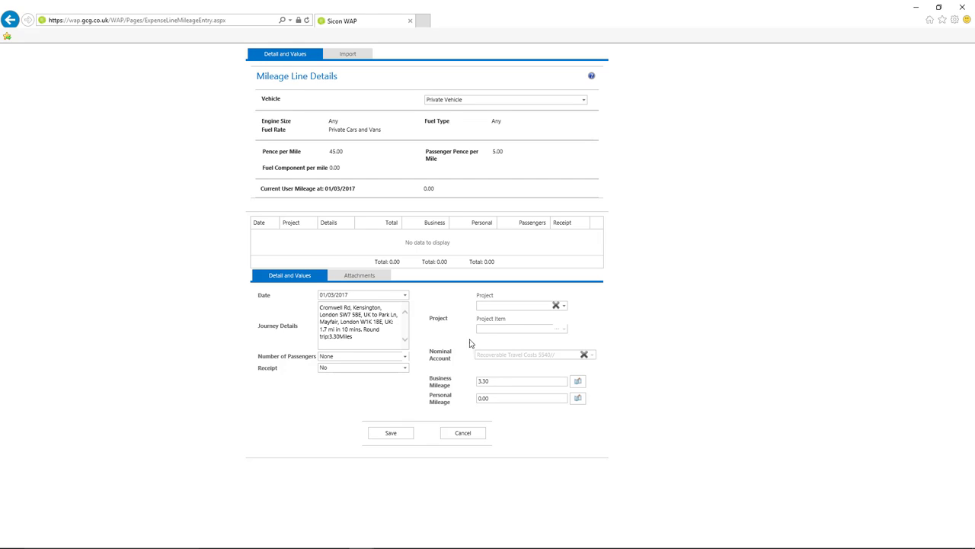
pyautogui.click(500, 306)
pyautogui.write('01')
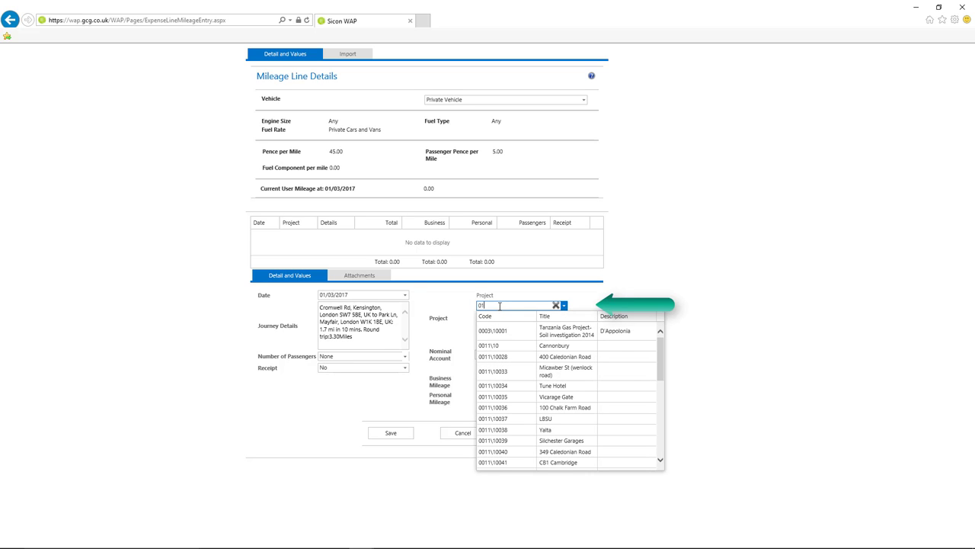
pyautogui.write('22\\10081')
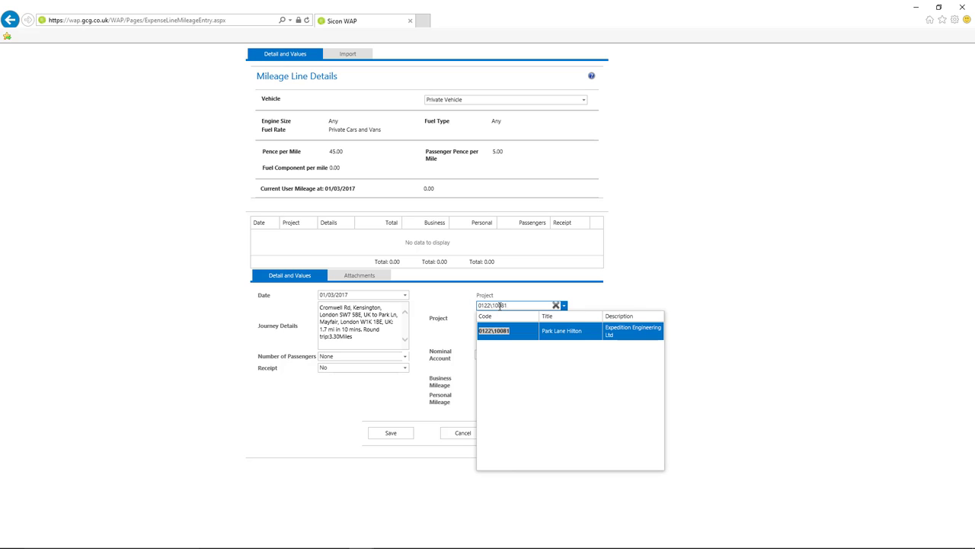
pyautogui.click(504, 332)
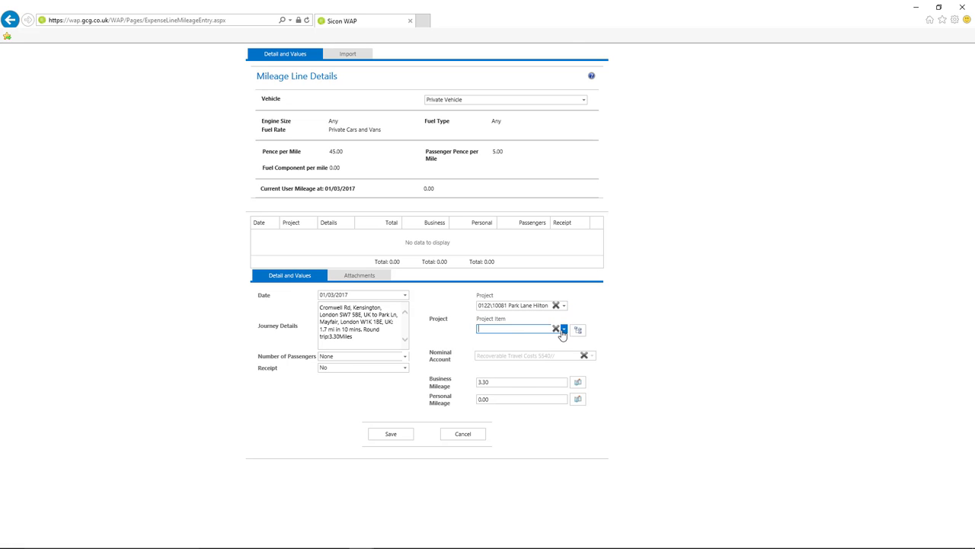
pyautogui.click(563, 330)
pyautogui.click(513, 375)
pyautogui.click(401, 440)
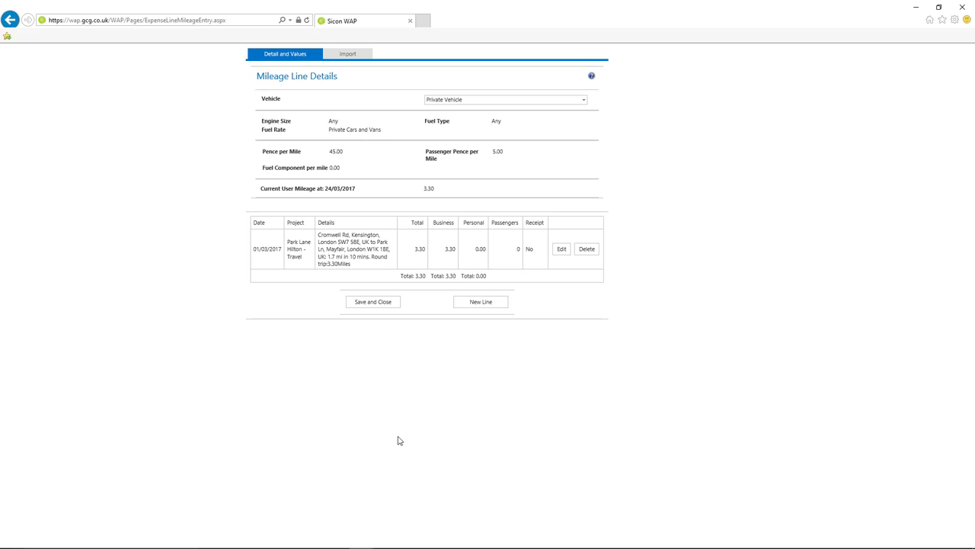
pyautogui.click(376, 303)
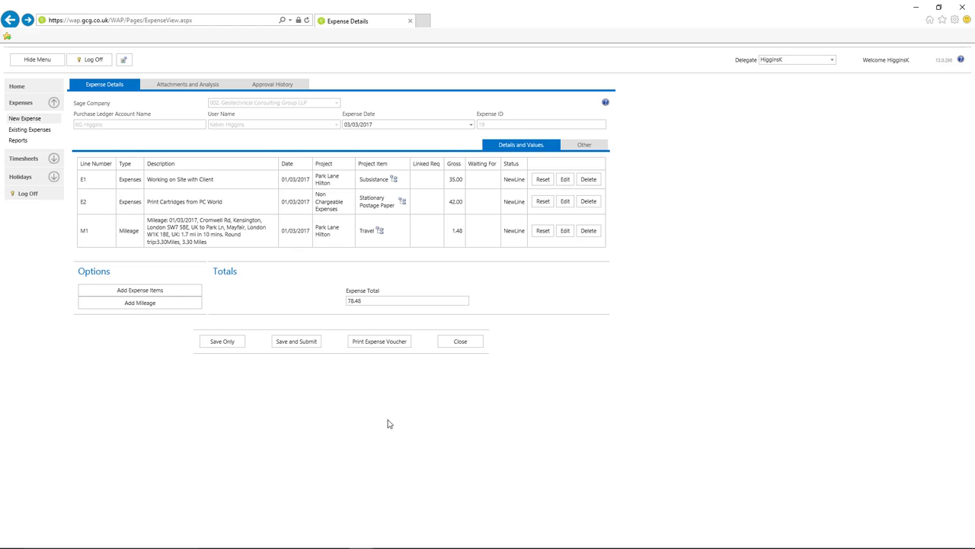
# Preview the expense voucher for the three-line 78.48 claim, then save it as expense 19
pyautogui.click(381, 341)
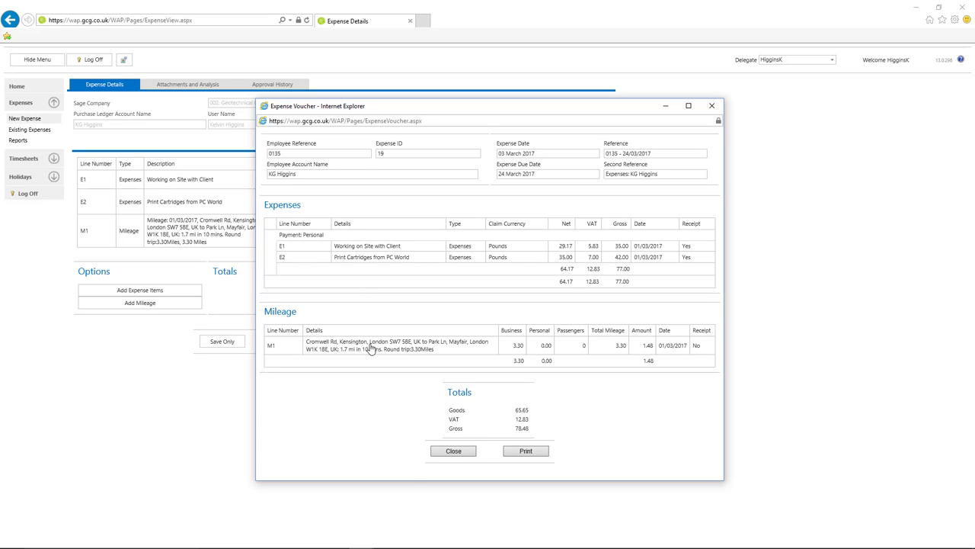
pyautogui.click(453, 451)
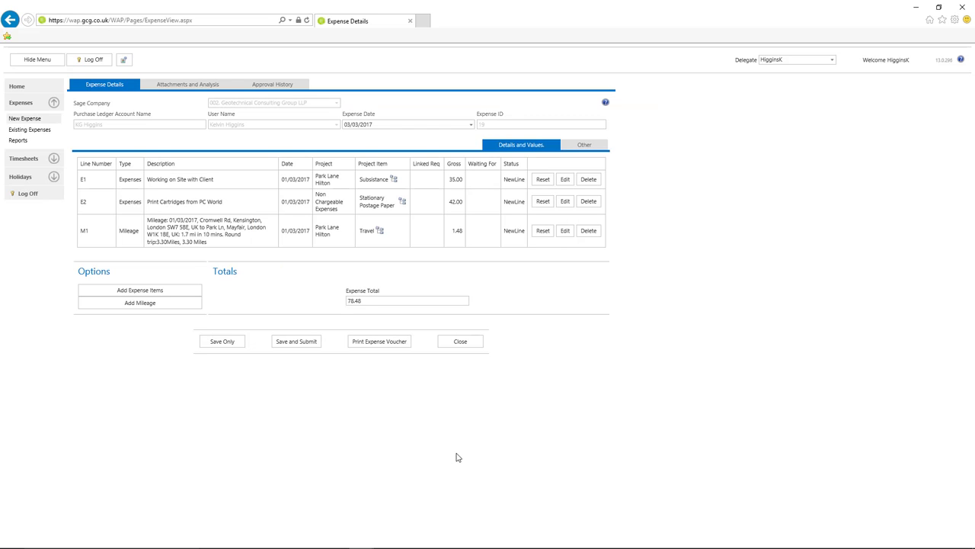
pyautogui.click(222, 342)
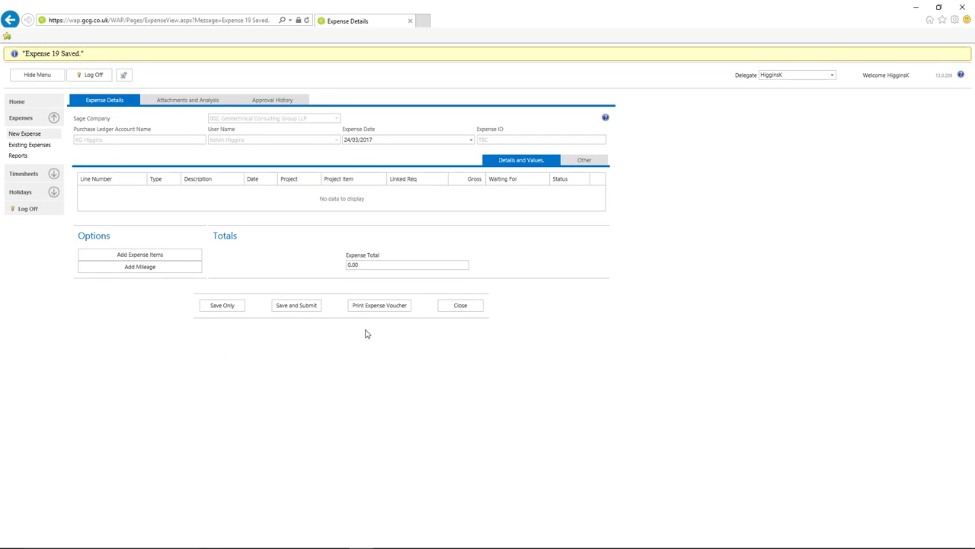
# Reopen expense 19 from Current Expenses and submit it for approval
pyautogui.click(462, 312)
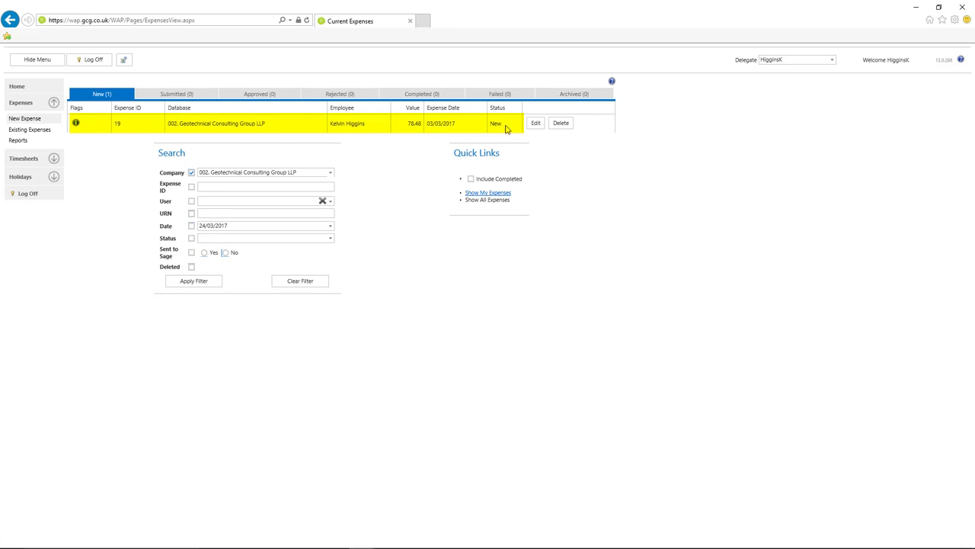
pyautogui.click(536, 125)
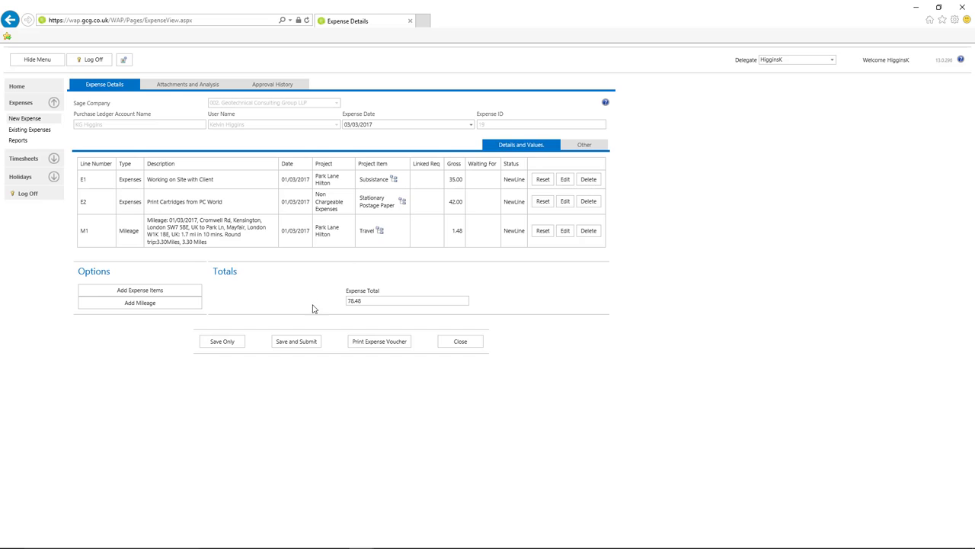
pyautogui.click(297, 341)
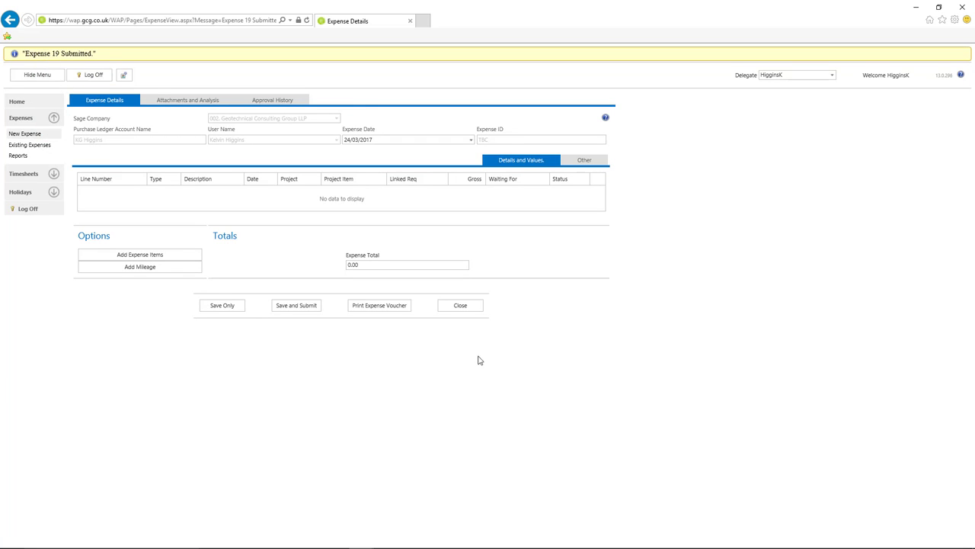
pyautogui.click(474, 306)
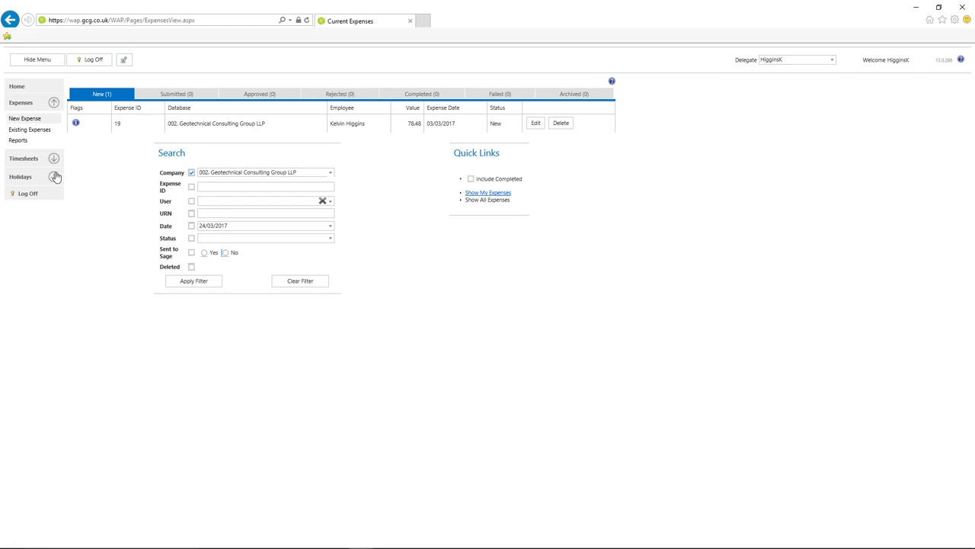
# Check the dashboard's three approval notifications for expense 19, then log off
pyautogui.click(18, 88)
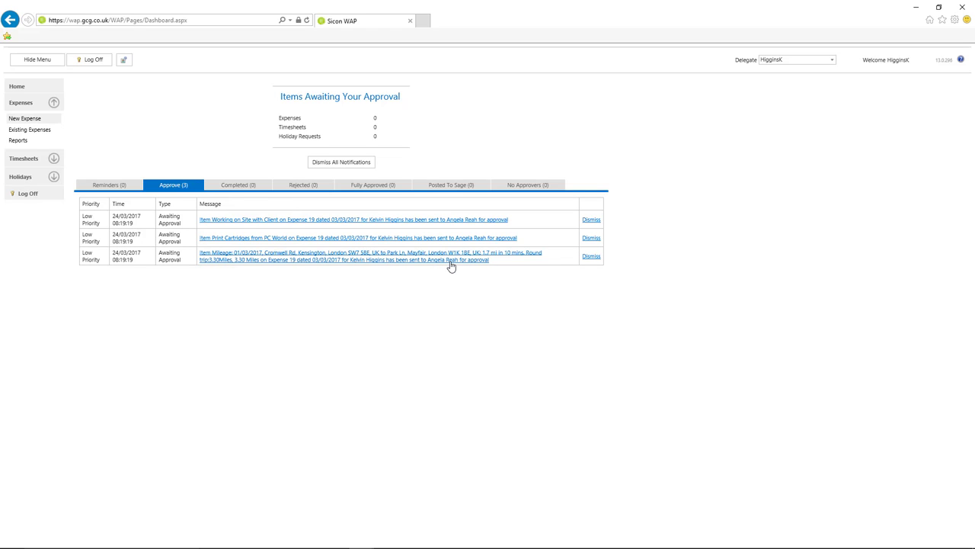
pyautogui.click(29, 195)
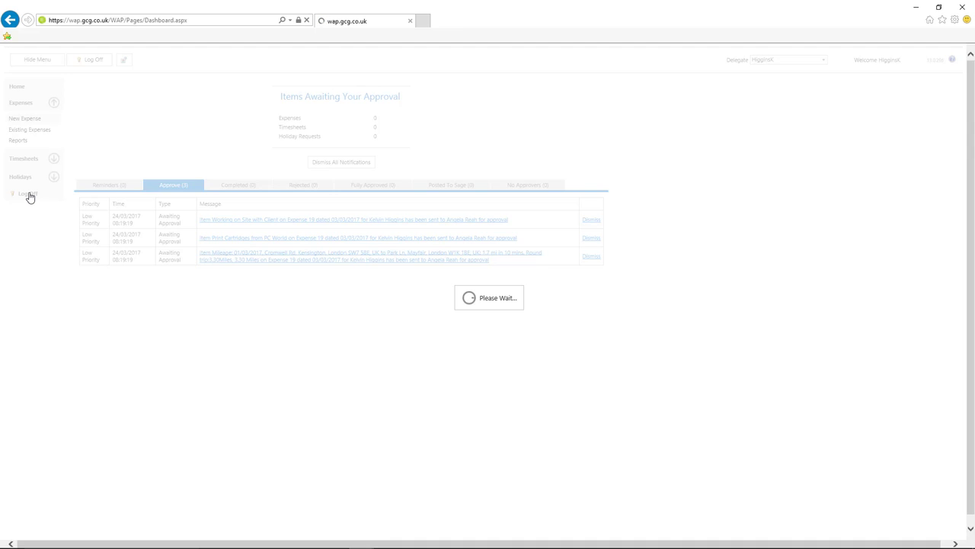